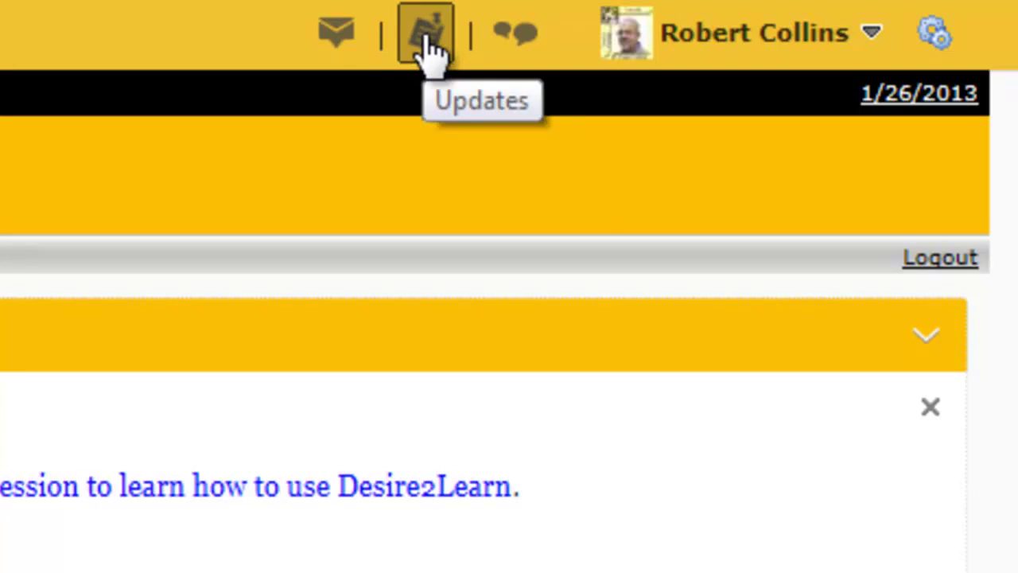
Step: View the options in the personal account menu and close it again
left_click(884, 60)
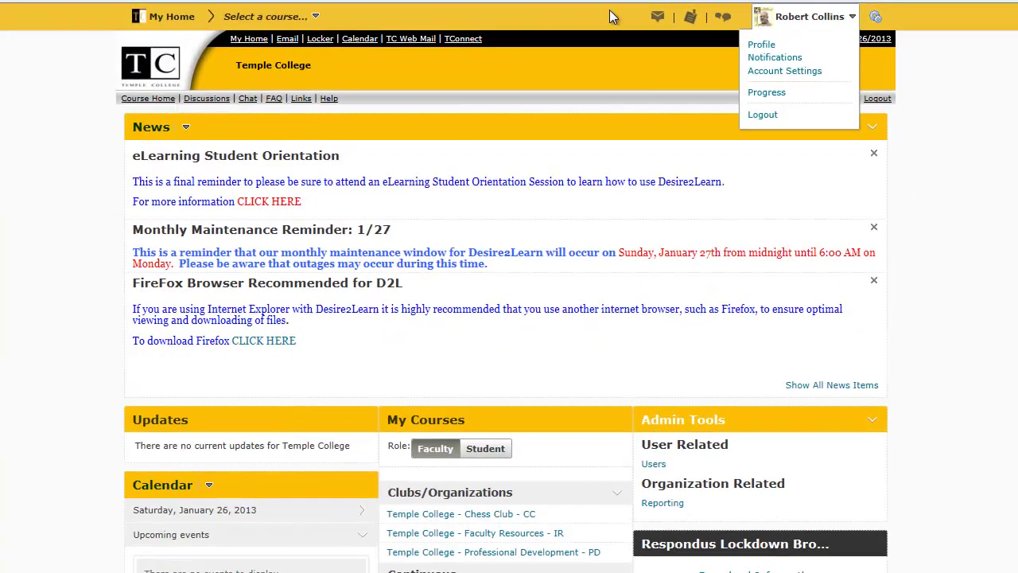
left_click(610, 16)
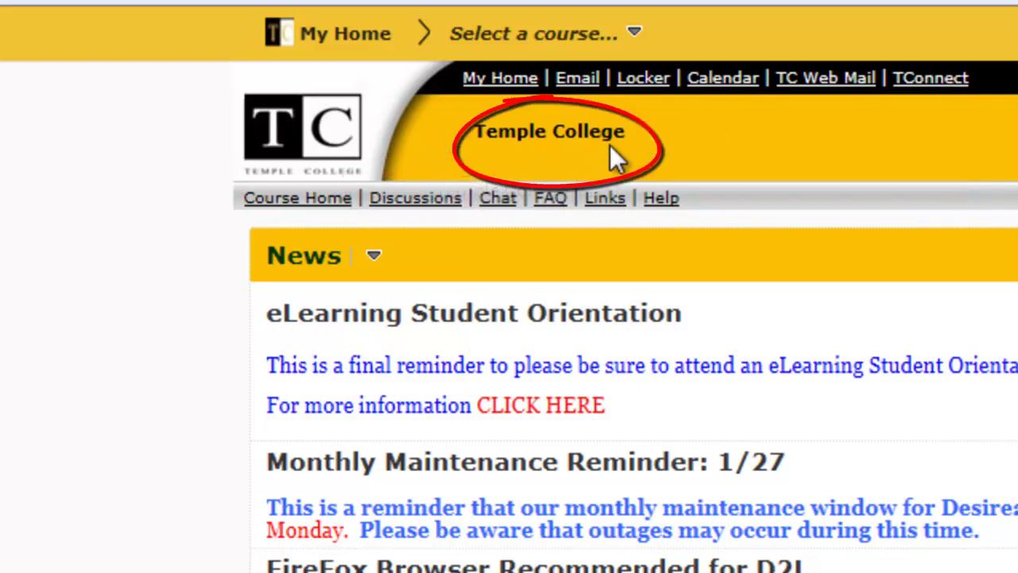
Step: Open the college-wide discussions list and review its forums and topics
left_click(419, 205)
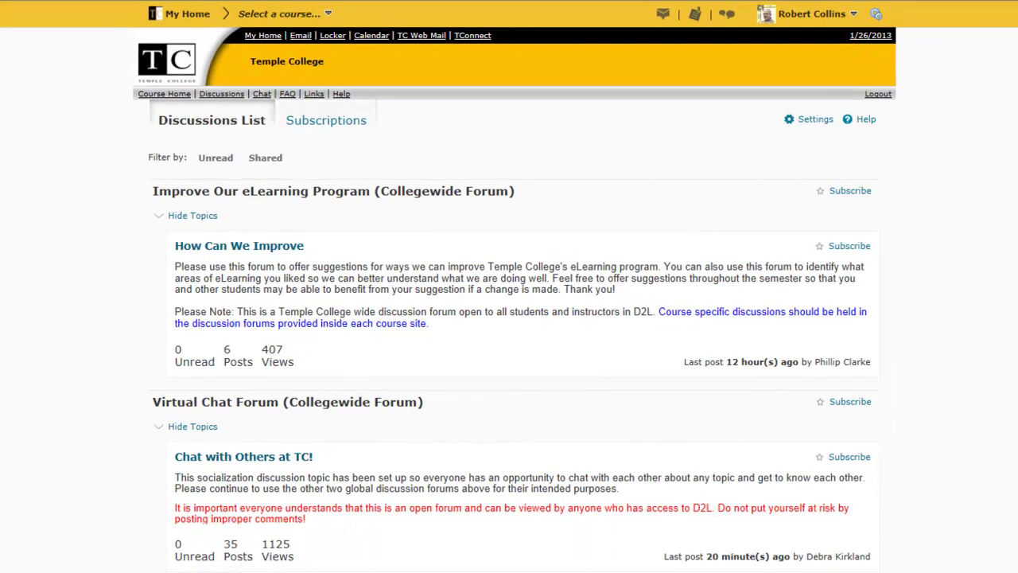
scroll(514, 299, "down", 3)
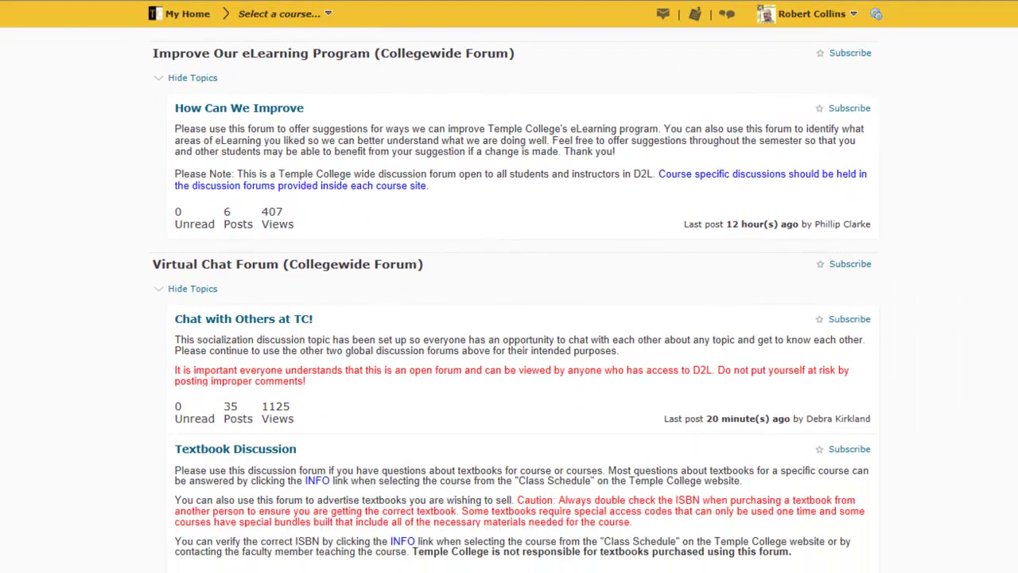
scroll(512, 300, "down", 6)
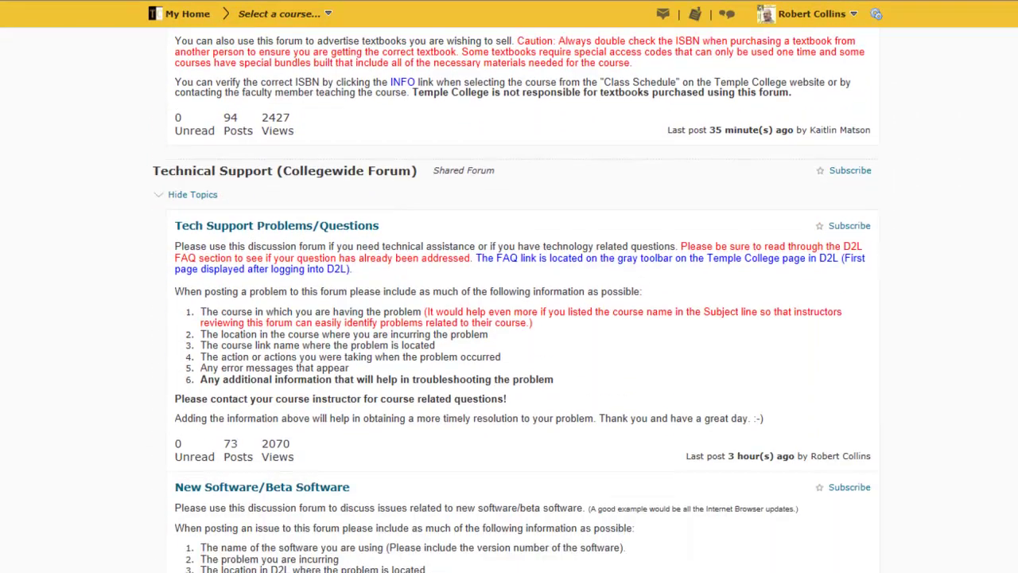
scroll(516, 299, "down", 1)
scroll(515, 299, "up", 8)
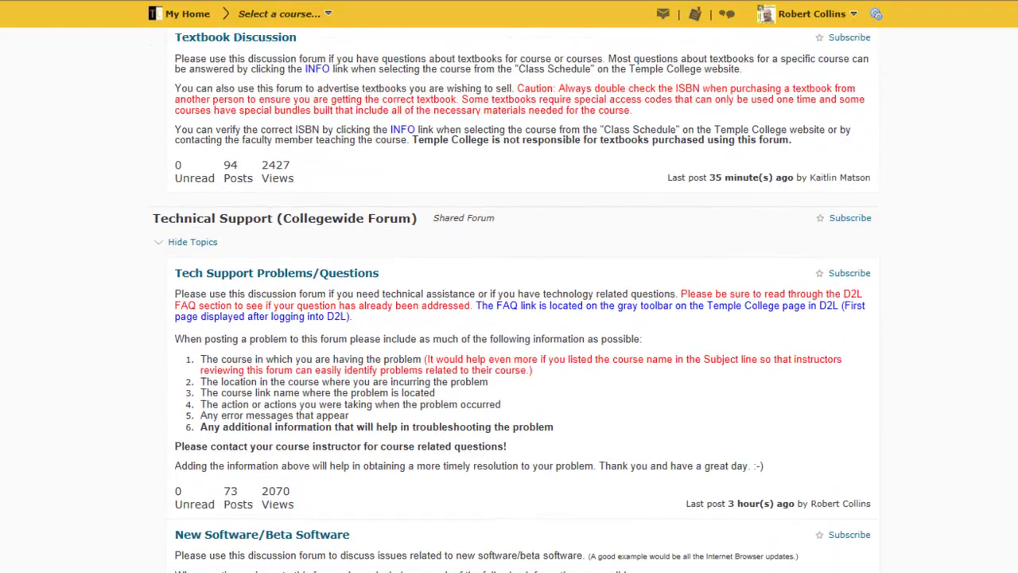
scroll(516, 302, "up", 1)
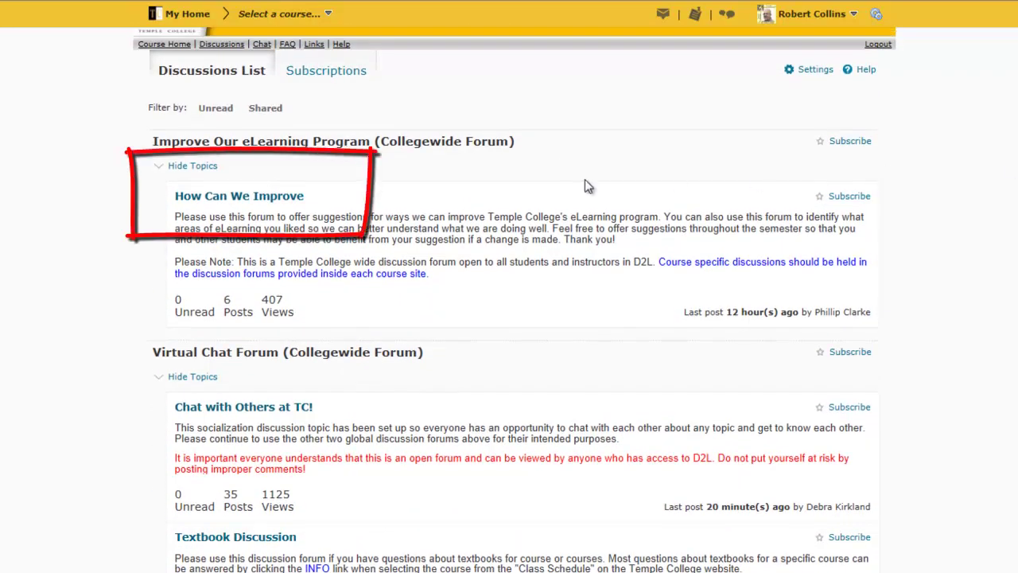
Step: Open the How Can We Improve topic and expand the Virtual Chat Forum and Technical Support forums in the forums list
left_click(292, 201)
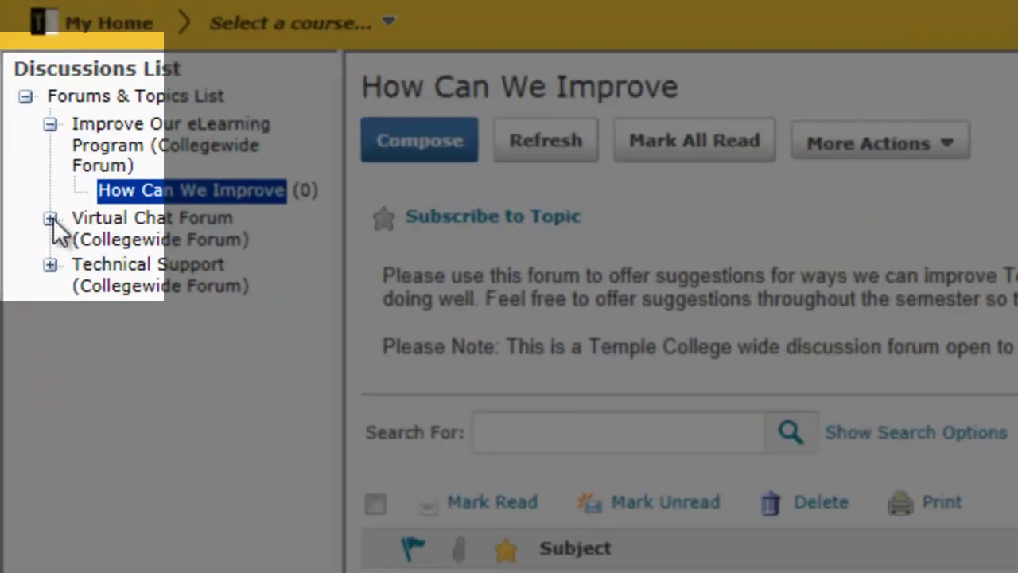
left_click(46, 206)
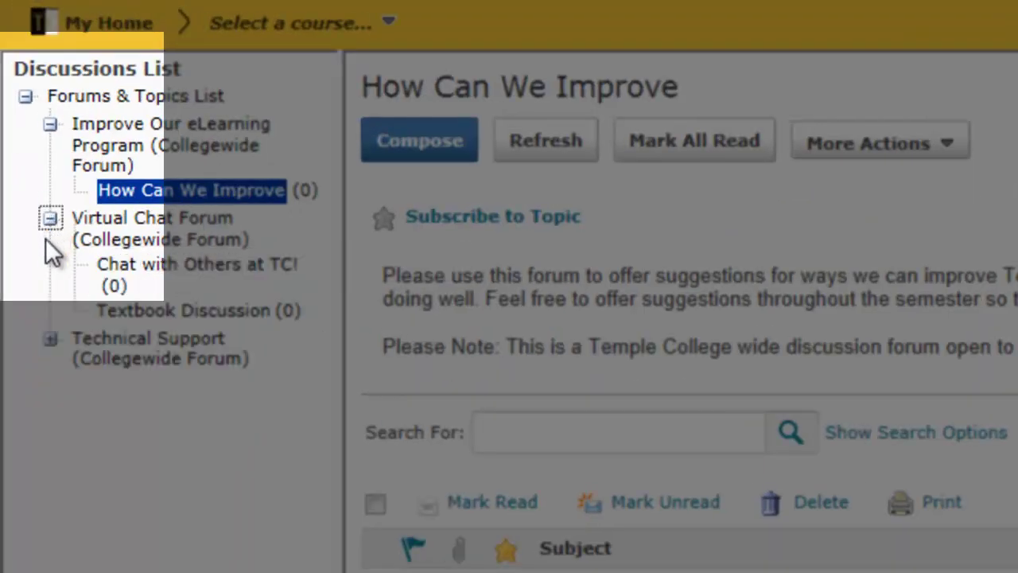
left_click(50, 340)
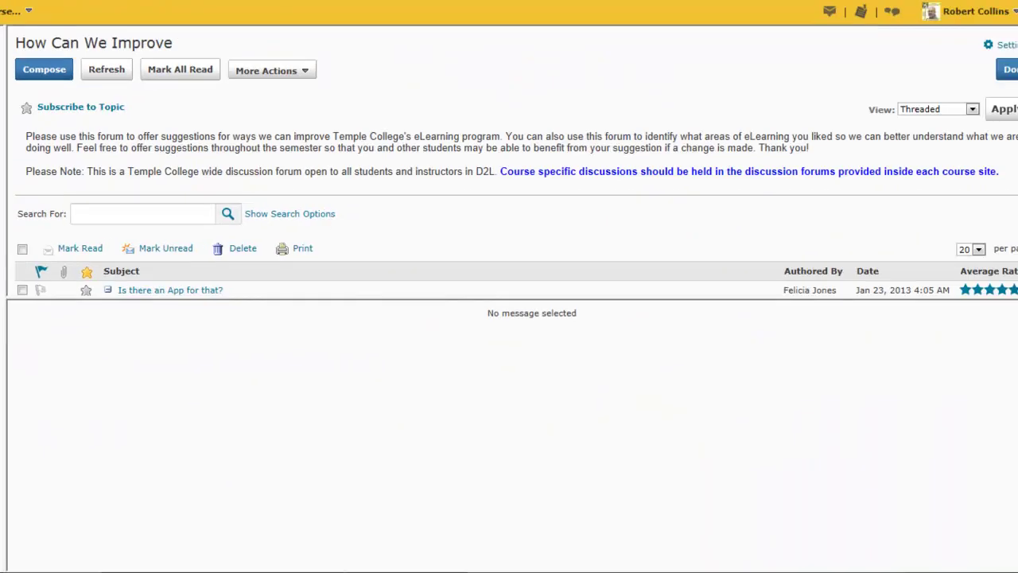
Step: Open the second reply in the "Is there an App for that?" thread
scroll(509, 159, "down", 3)
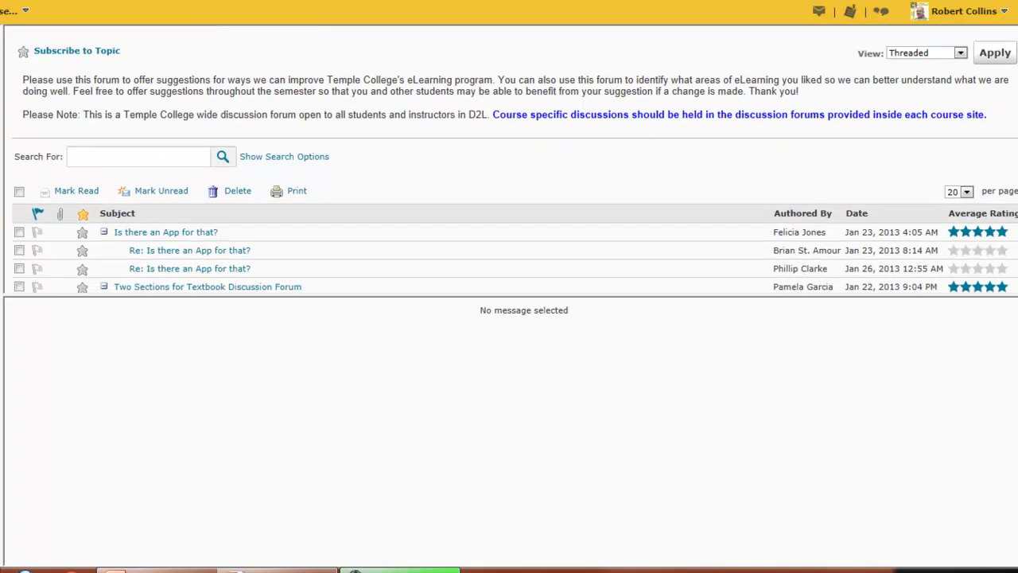
scroll(509, 199, "down", 1)
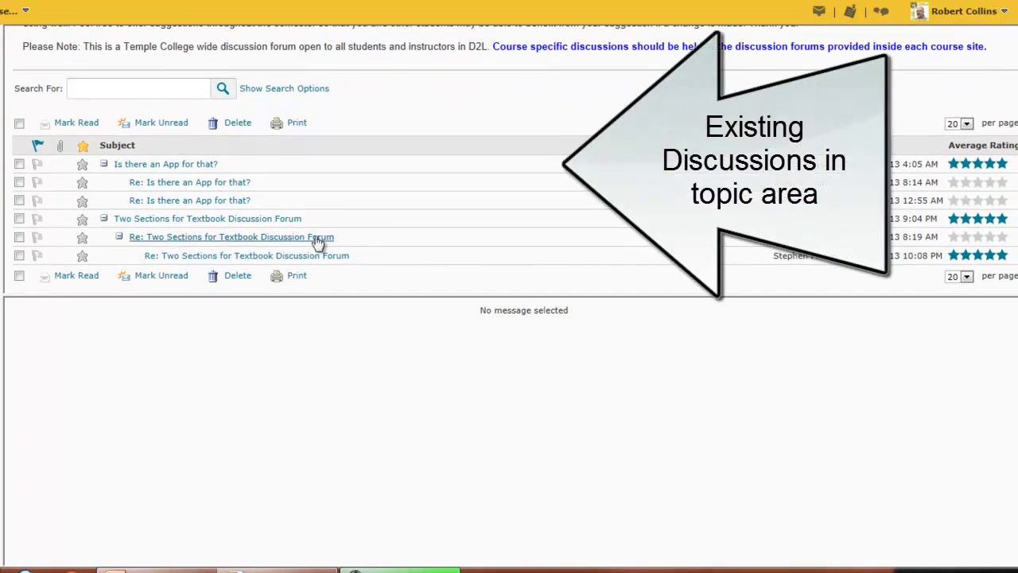
left_click(219, 202)
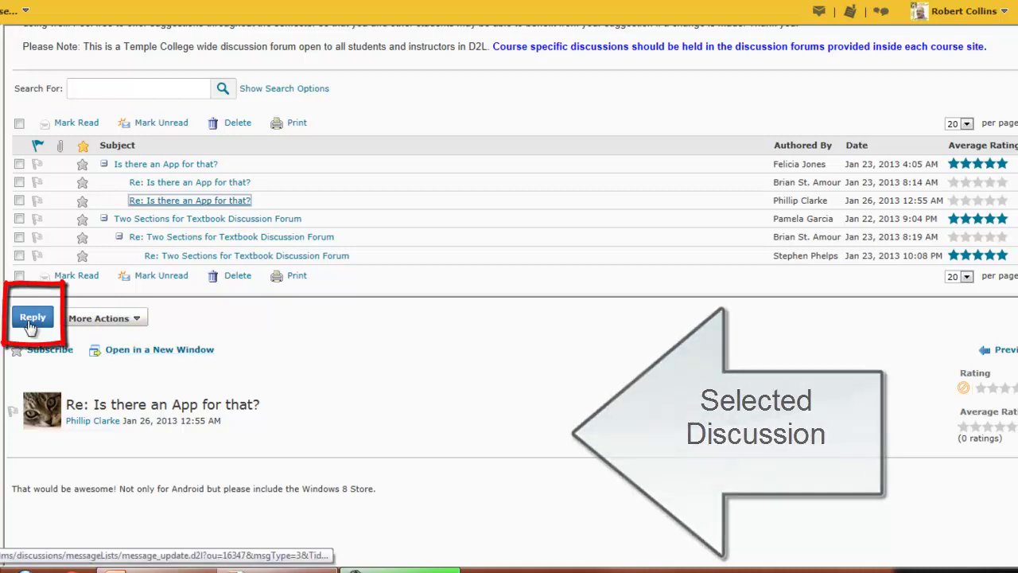
Step: Start composing a new message in the How Can We Improve topic and close it without posting
scroll(509, 199, "up", 3)
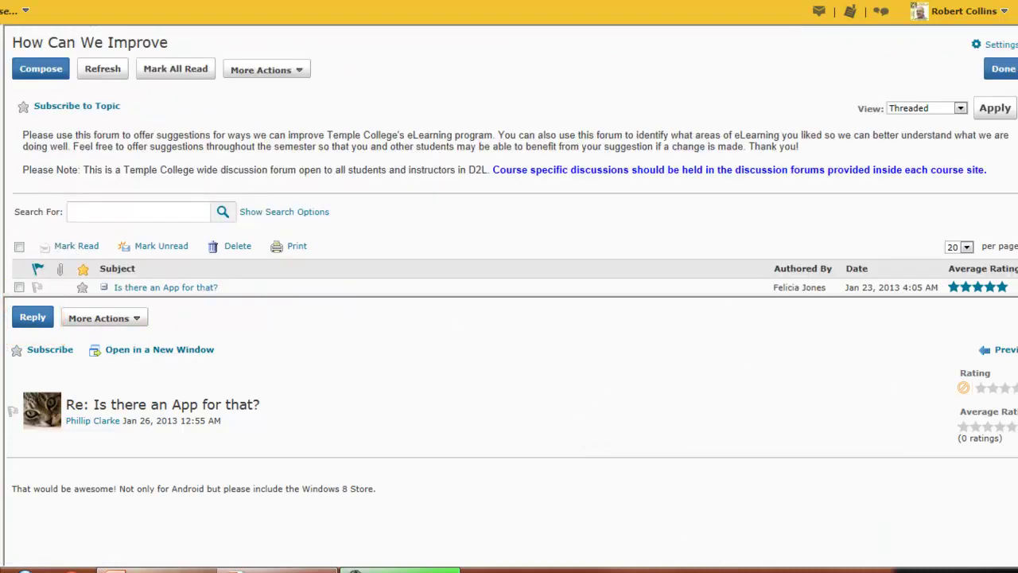
scroll(509, 159, "down", 3)
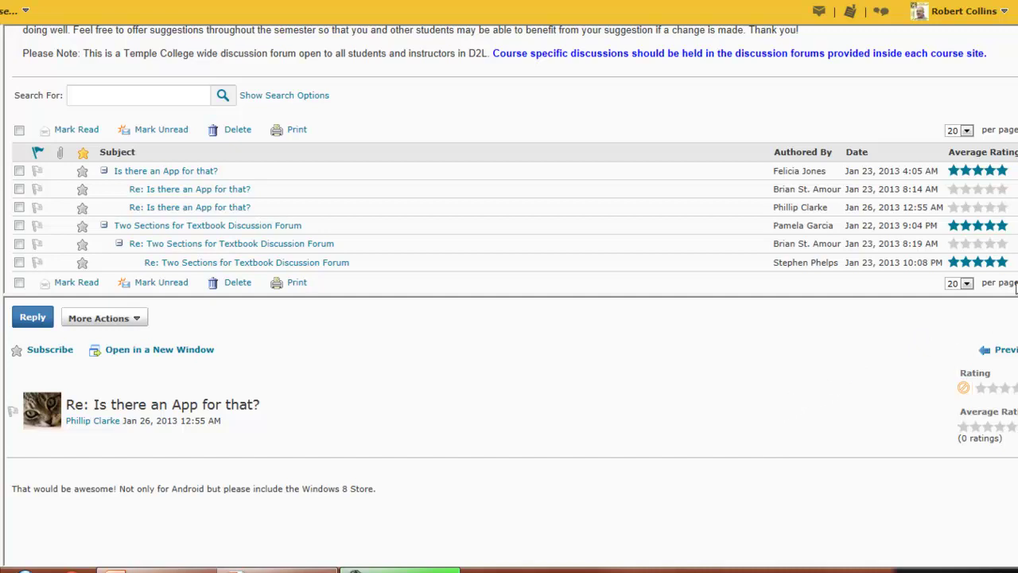
scroll(509, 191, "up", 3)
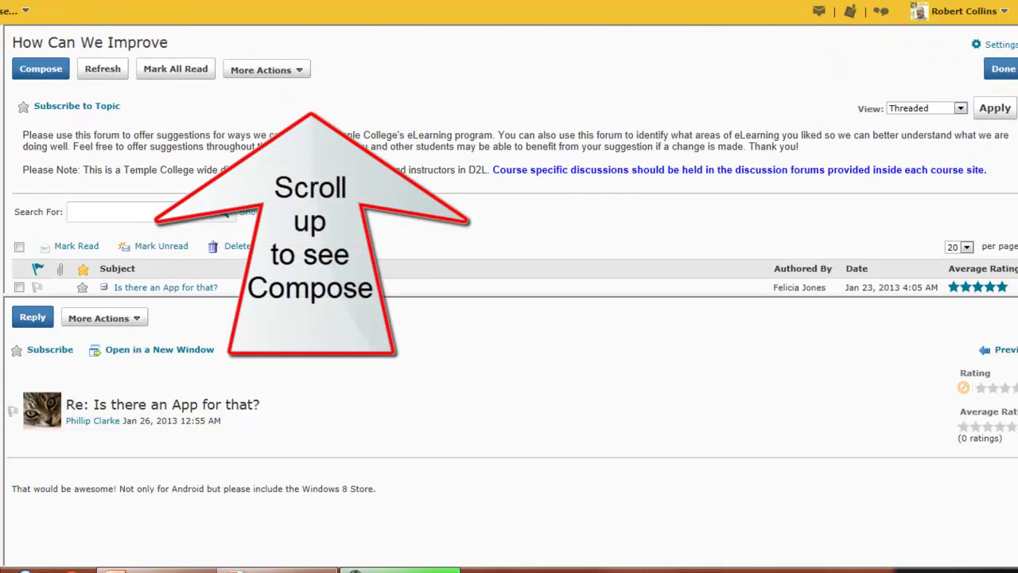
left_click(39, 70)
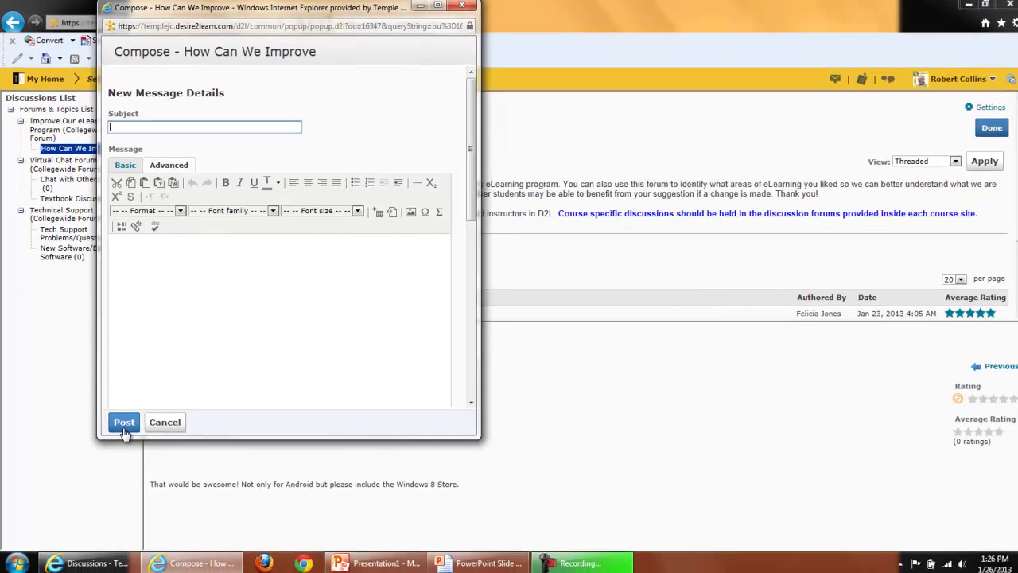
left_click(597, 7)
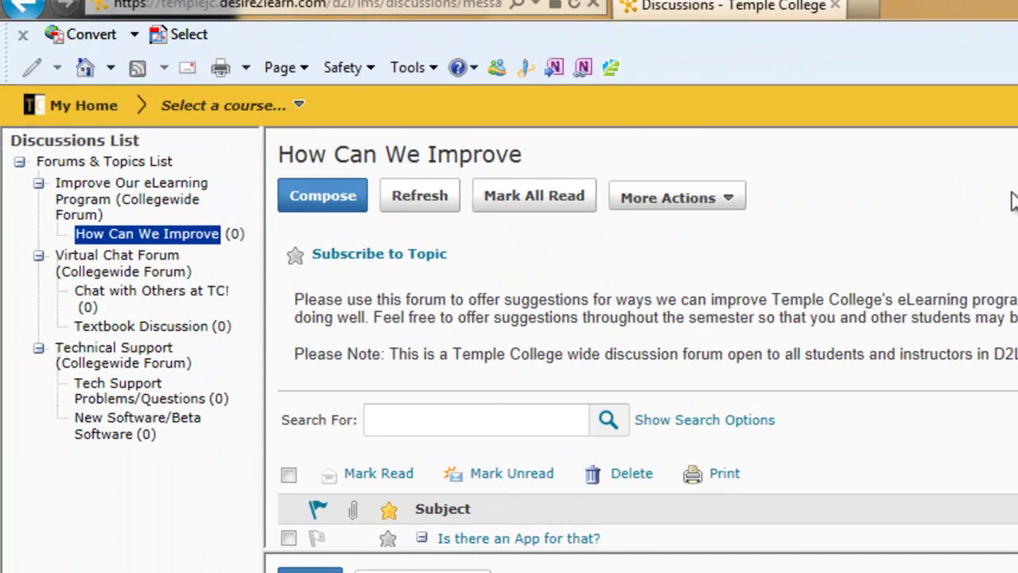
Step: Open the Chat with Others at TC! topic and look through its existing discussions
left_click(120, 301)
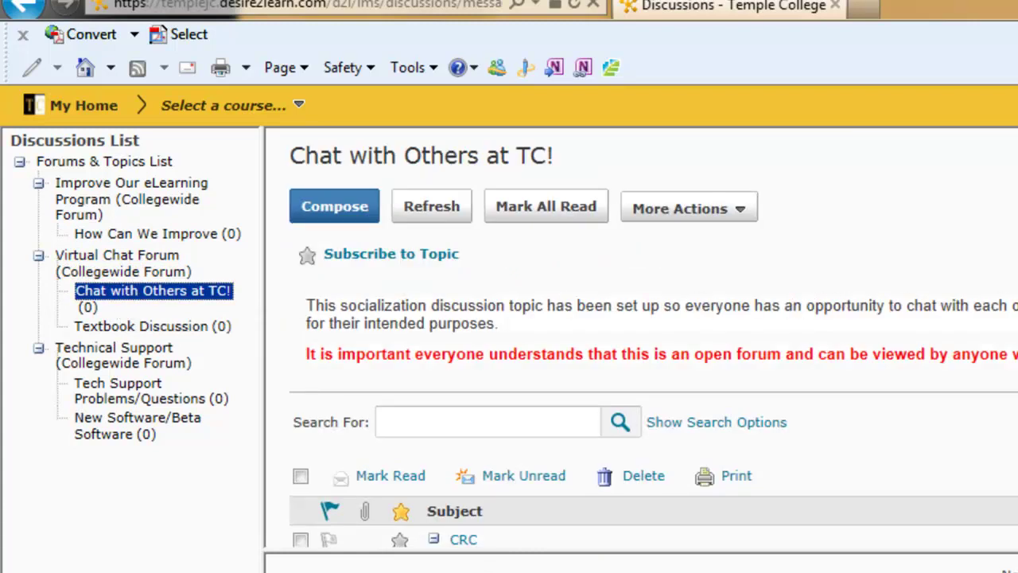
scroll(636, 358, "down", 3)
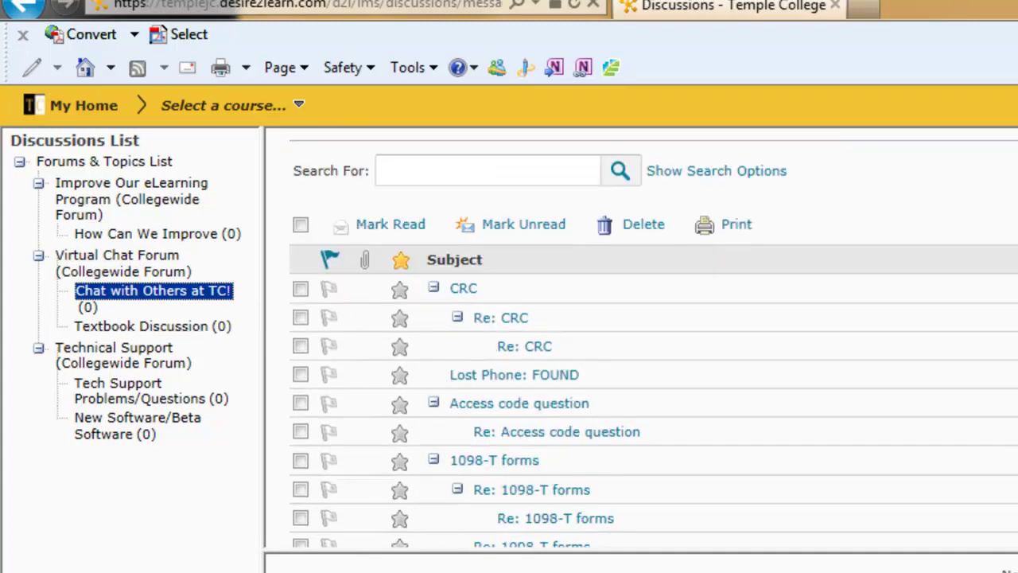
scroll(636, 358, "up", 3)
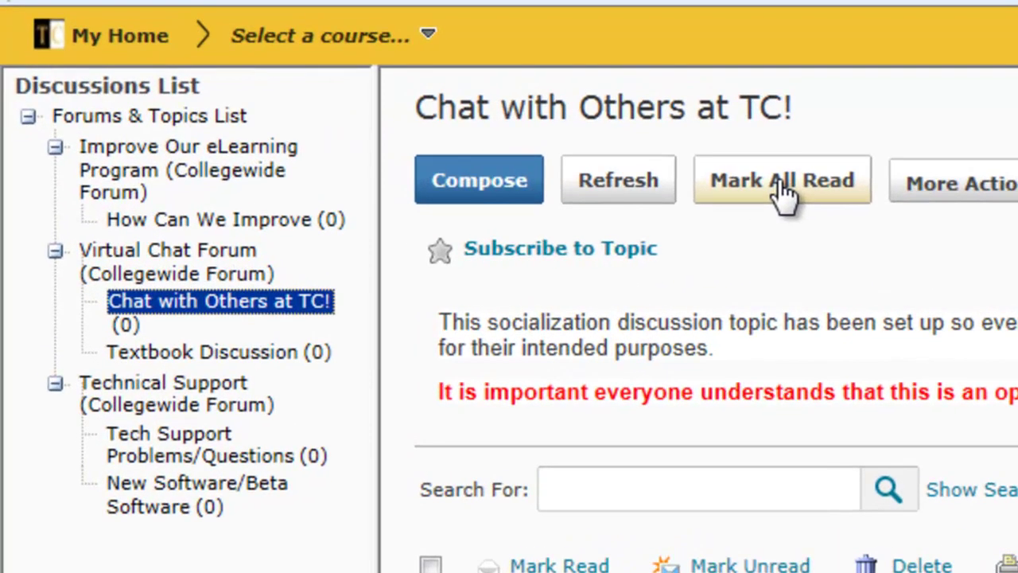
Step: Switch to the SP2013-ITSE-1294 Spc Tops CIS: Hlth Care Occup course and open its discussions list
left_click(429, 38)
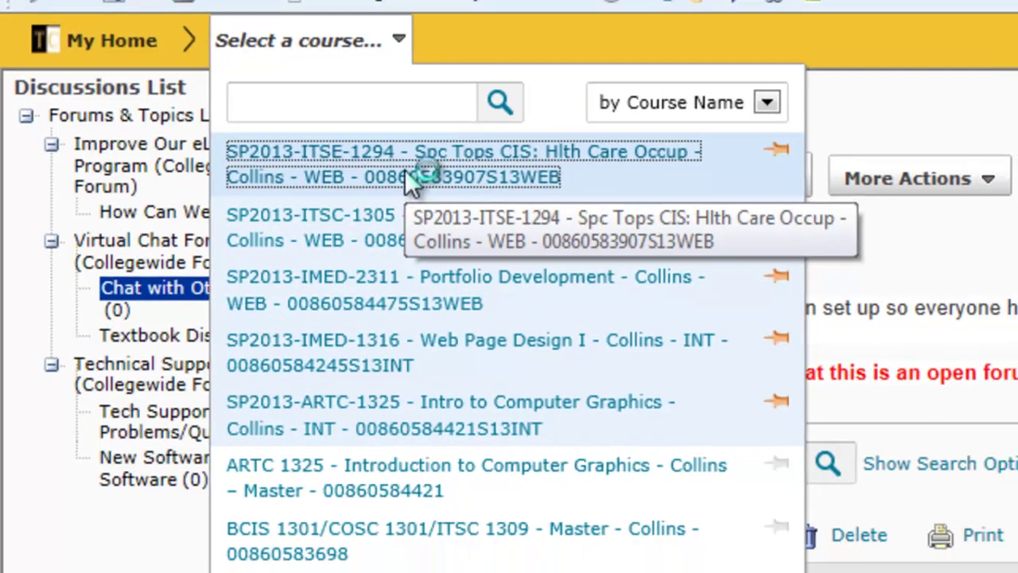
left_click(437, 181)
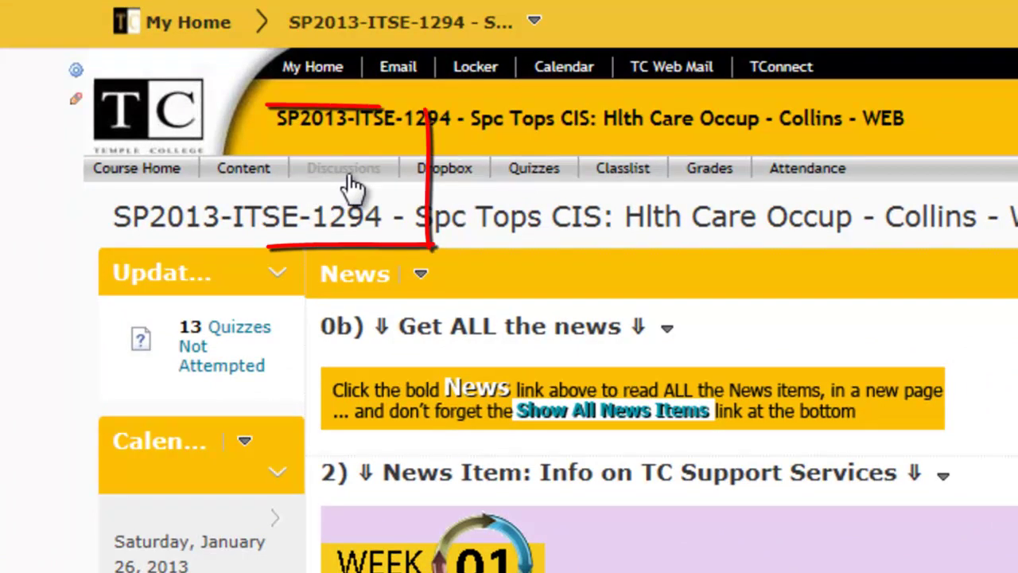
left_click(351, 179)
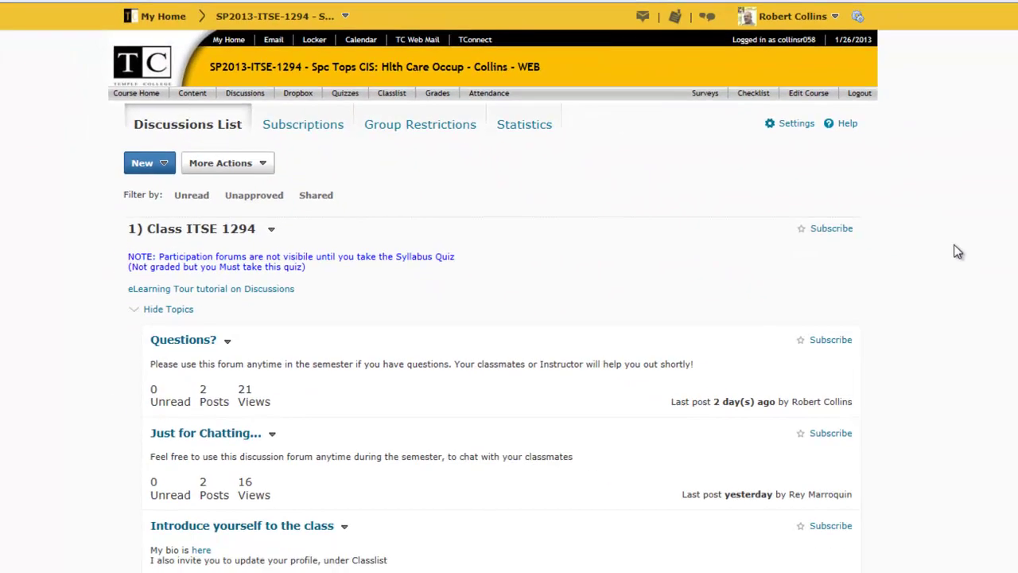
Step: Open the Questions? topic and expand the How Discussions are graded, Participation Discussions Part 1 and Technical Support forums
scroll(813, 262, "down", 1)
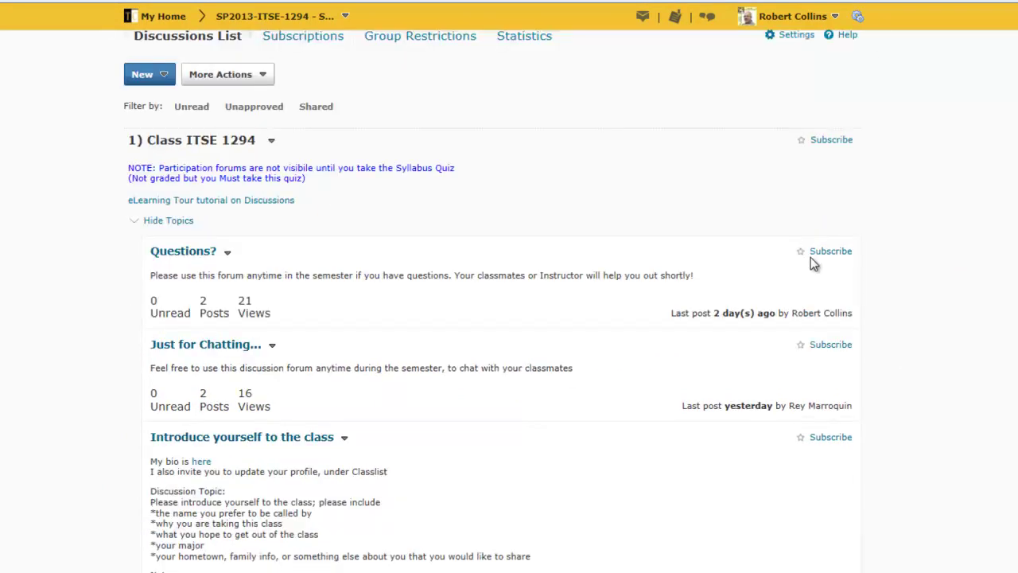
left_click(193, 252)
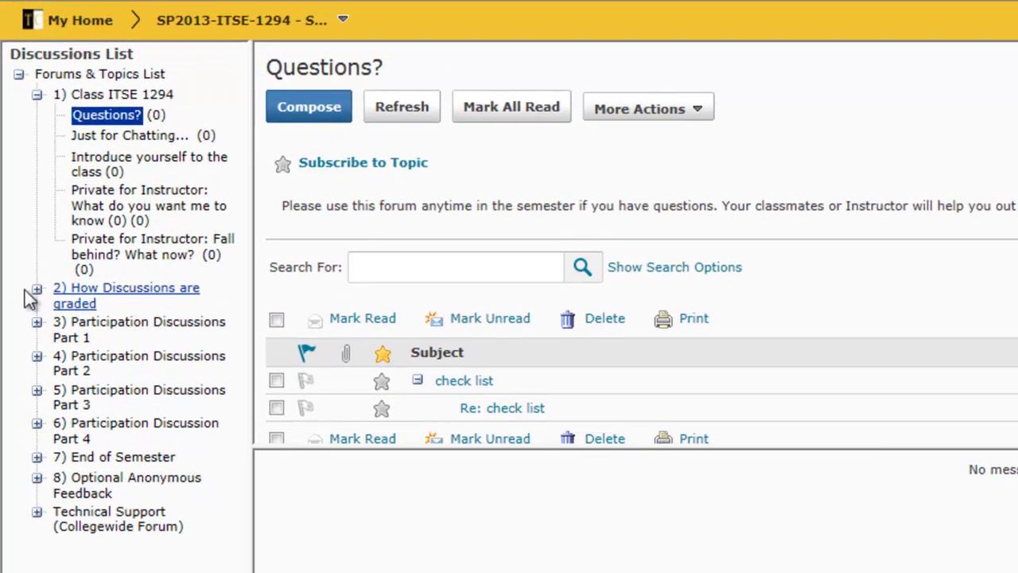
left_click(37, 290)
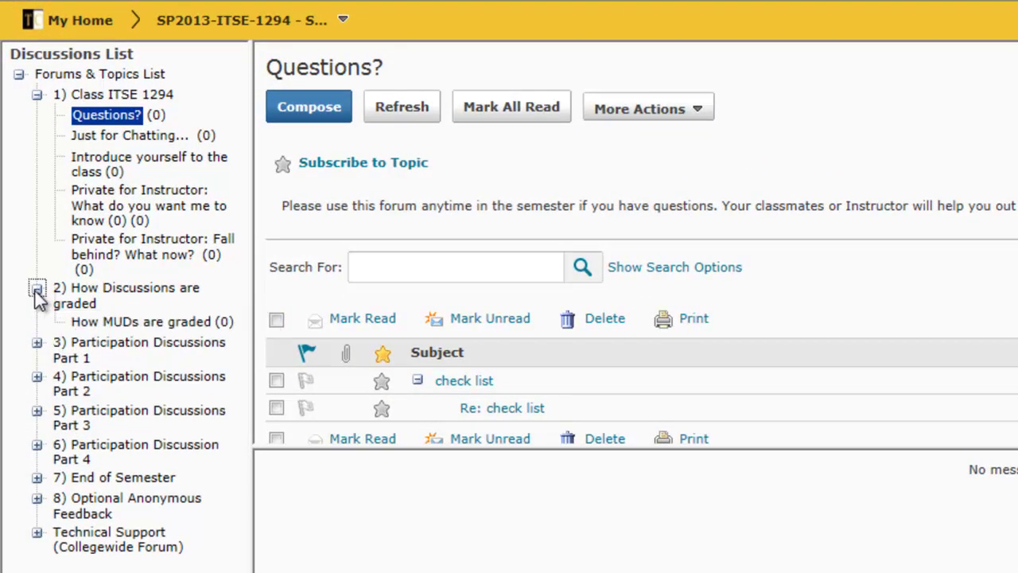
left_click(37, 343)
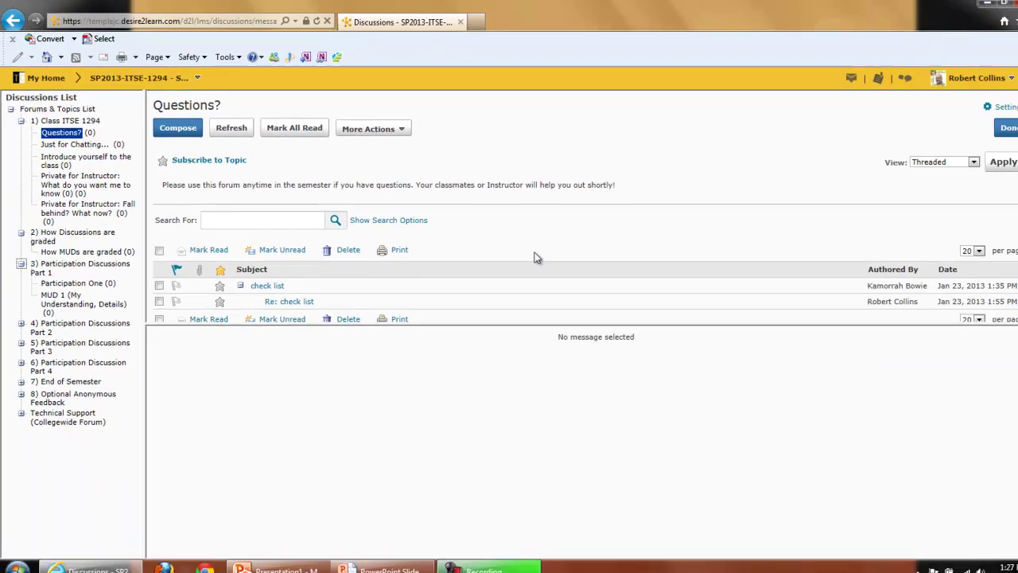
scroll(926, 331, "down", 1)
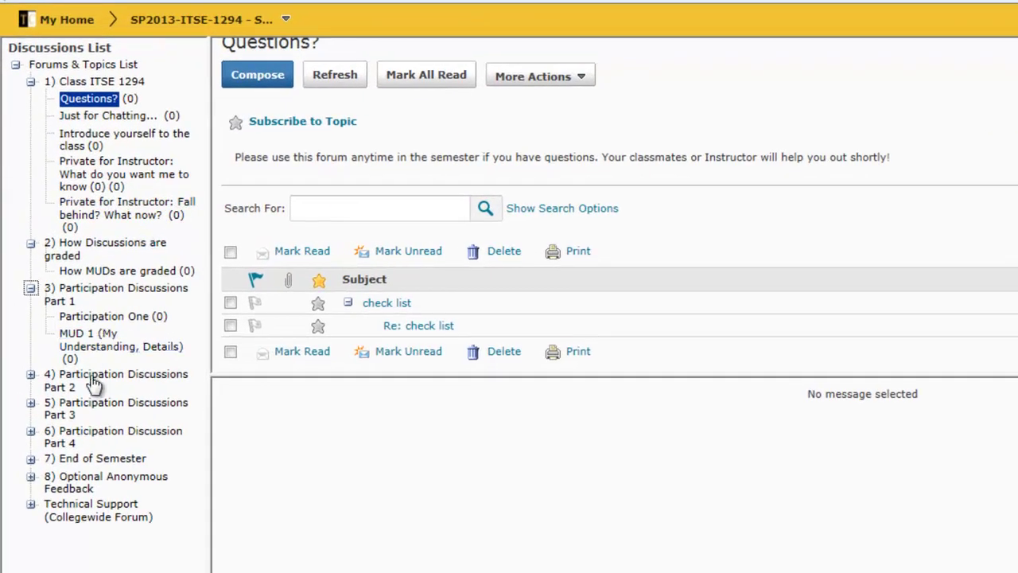
left_click(31, 504)
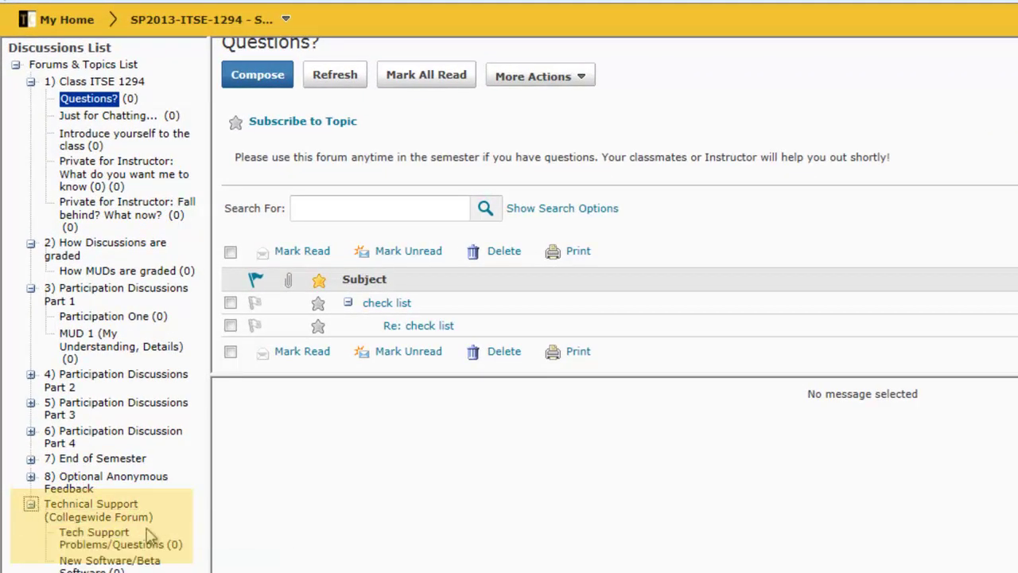